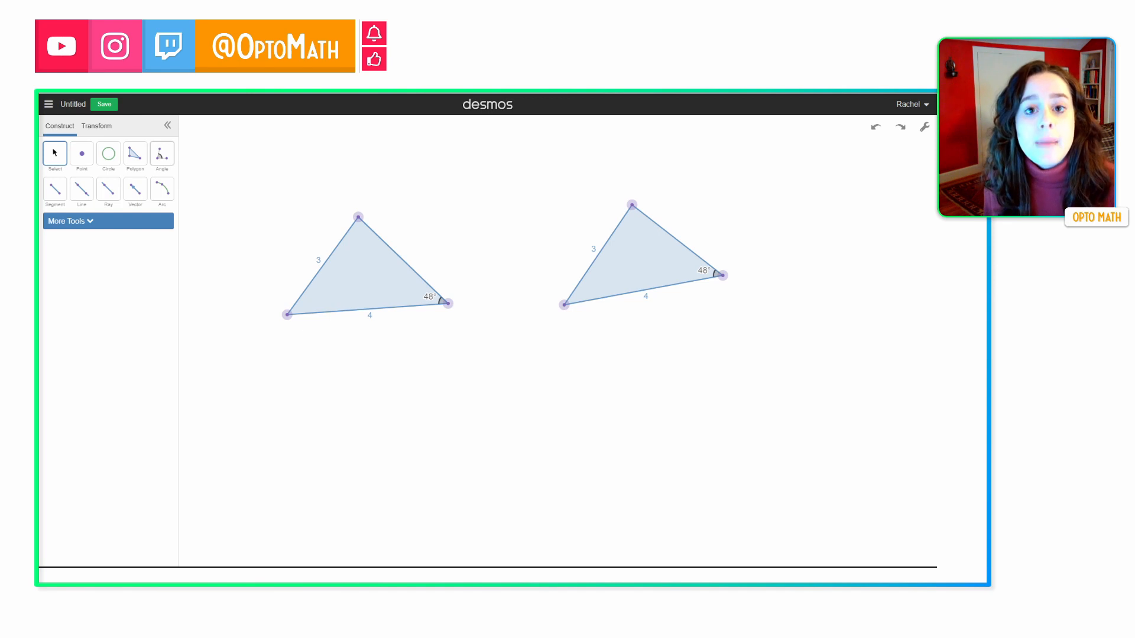
# Measure the apex angle of each of the two triangles with the Angle tool.
pyautogui.click(162, 154)
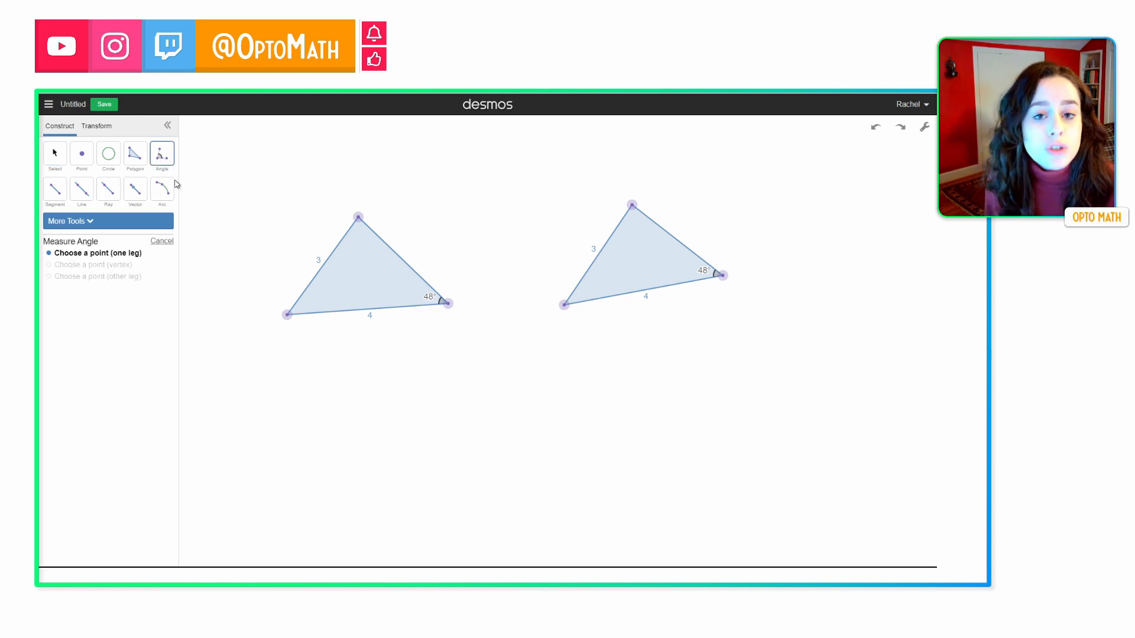
pyautogui.click(286, 316)
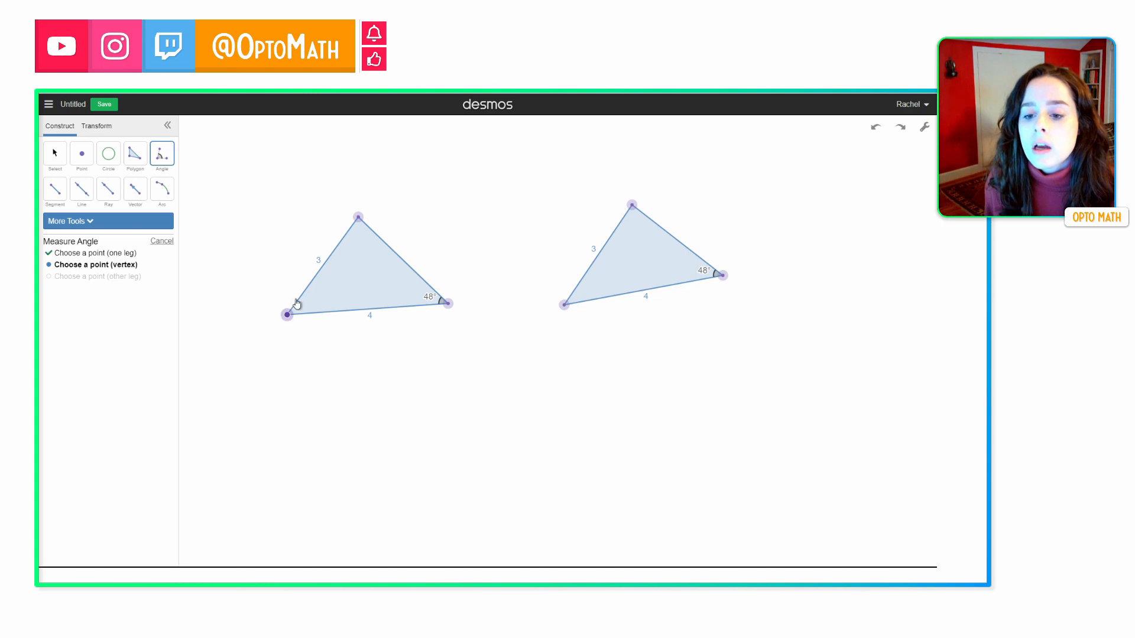
pyautogui.click(358, 217)
pyautogui.click(448, 303)
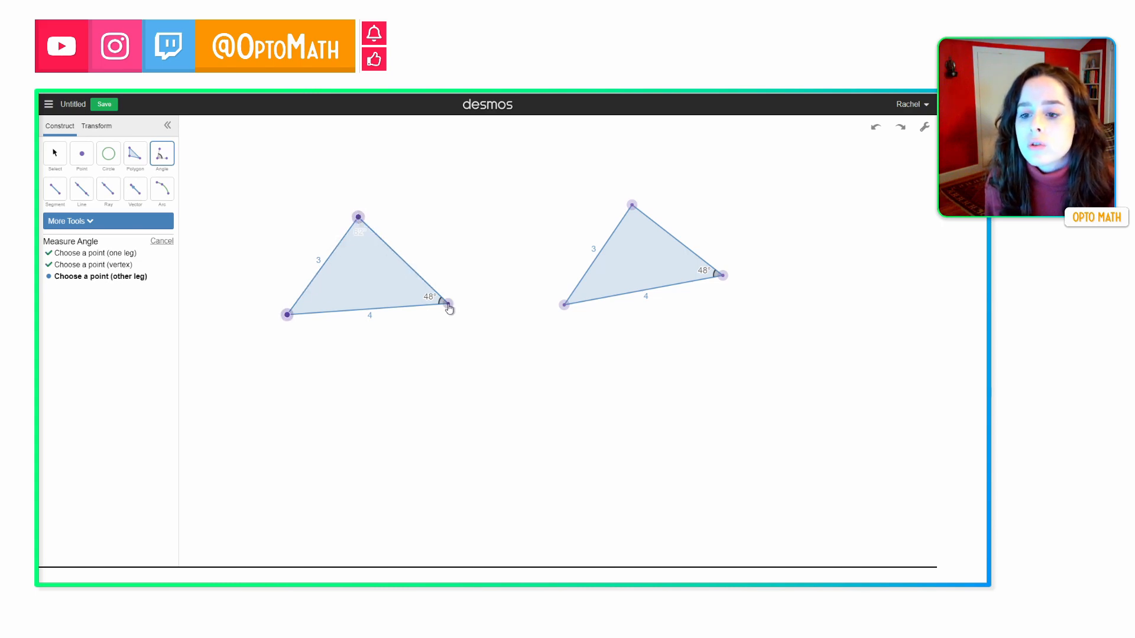
pyautogui.click(564, 305)
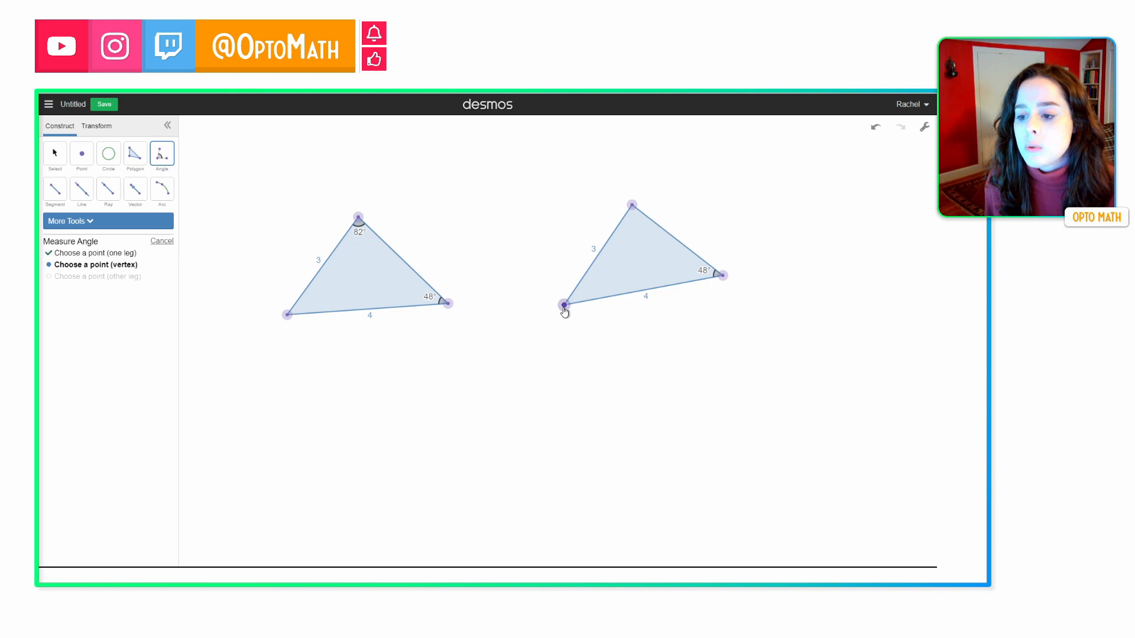
pyautogui.click(632, 205)
pyautogui.click(722, 277)
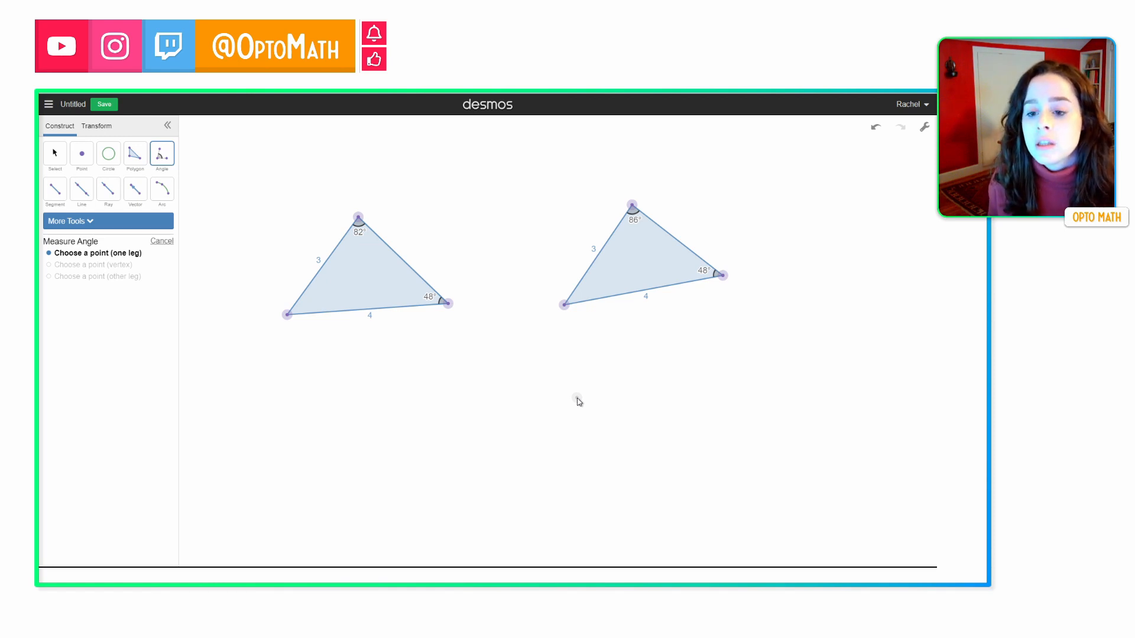
# Measure the angle between the sides of length 3 and 4 in both triangles.
pyautogui.click(358, 217)
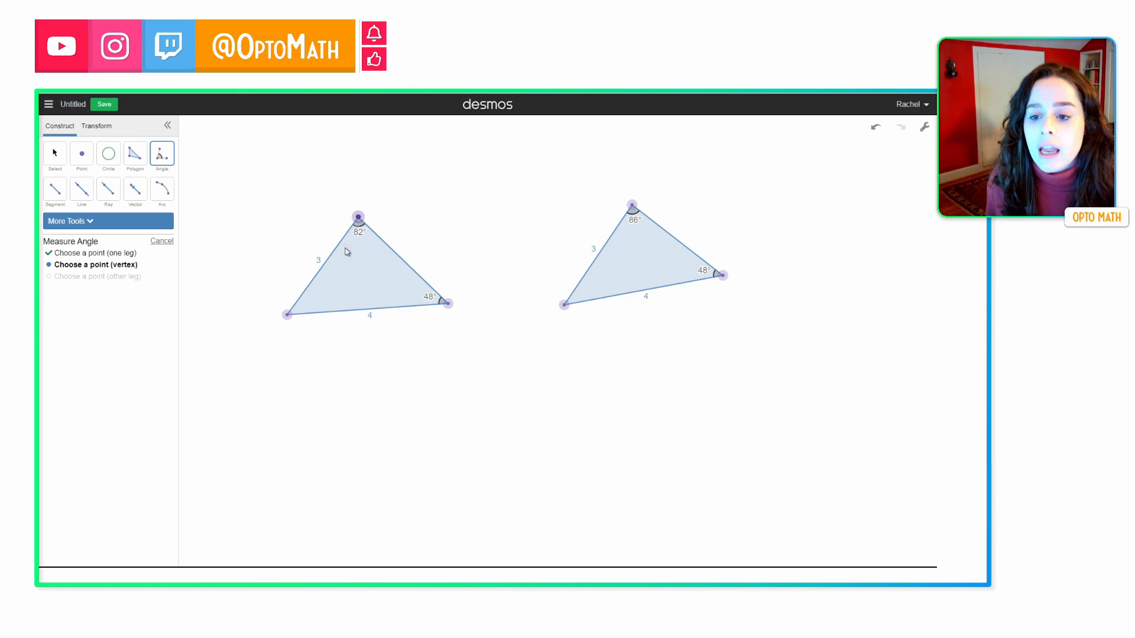
pyautogui.click(288, 314)
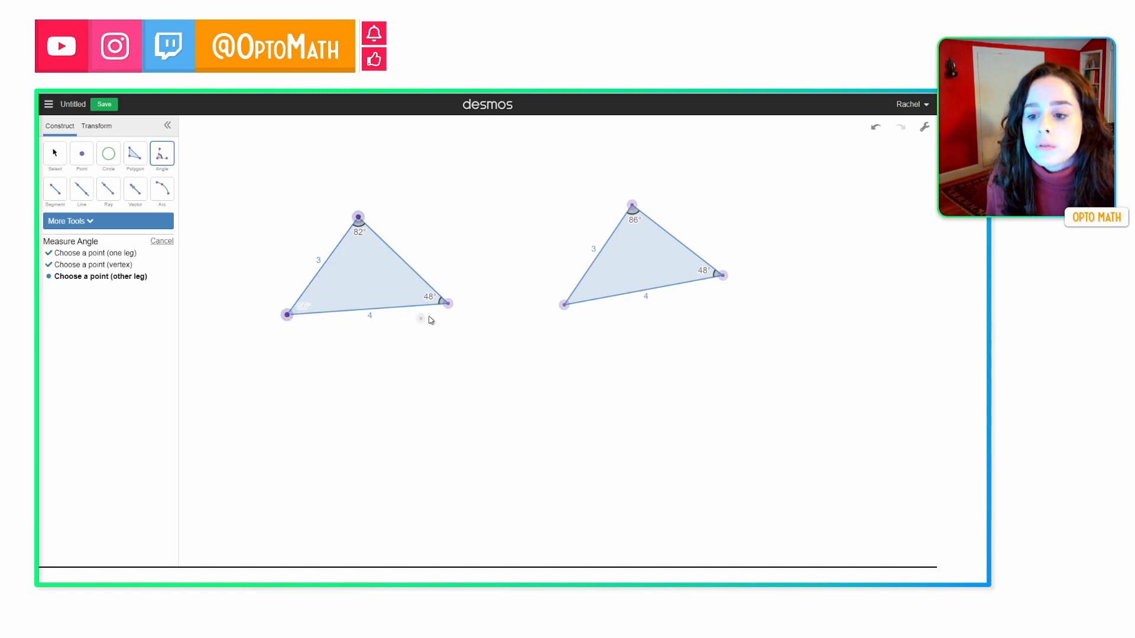
pyautogui.click(447, 303)
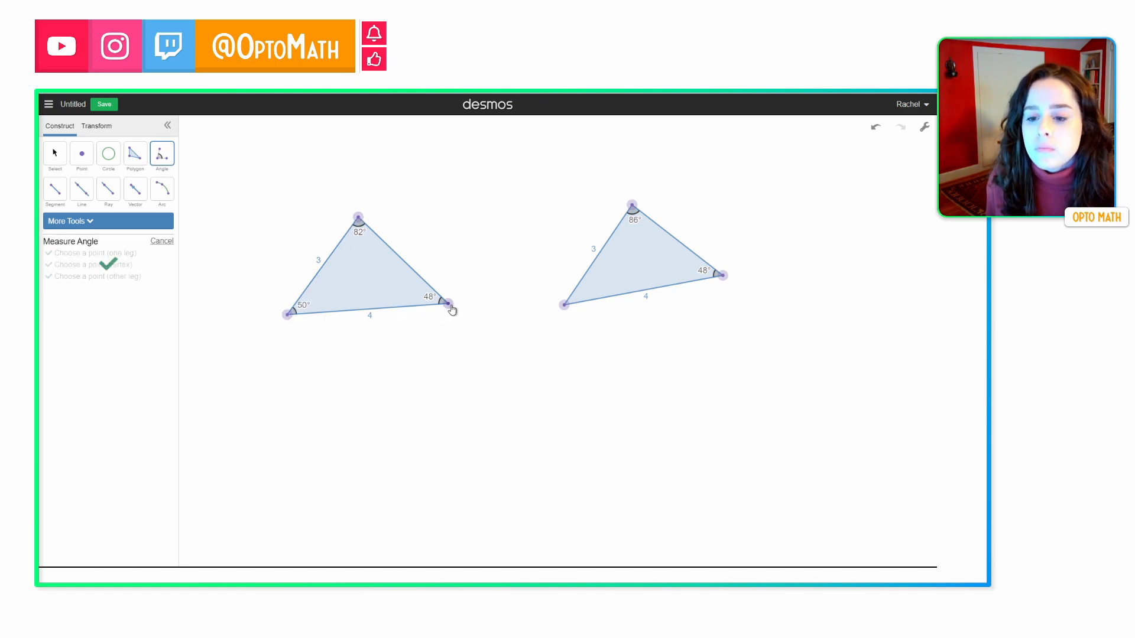
pyautogui.click(631, 206)
pyautogui.click(564, 305)
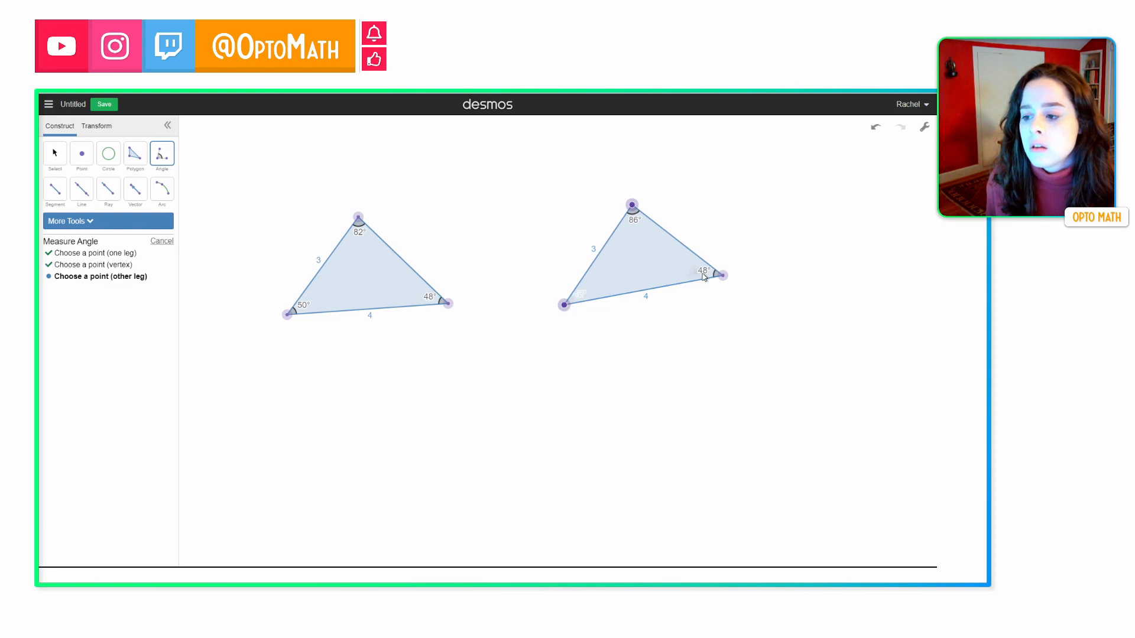
pyautogui.click(722, 276)
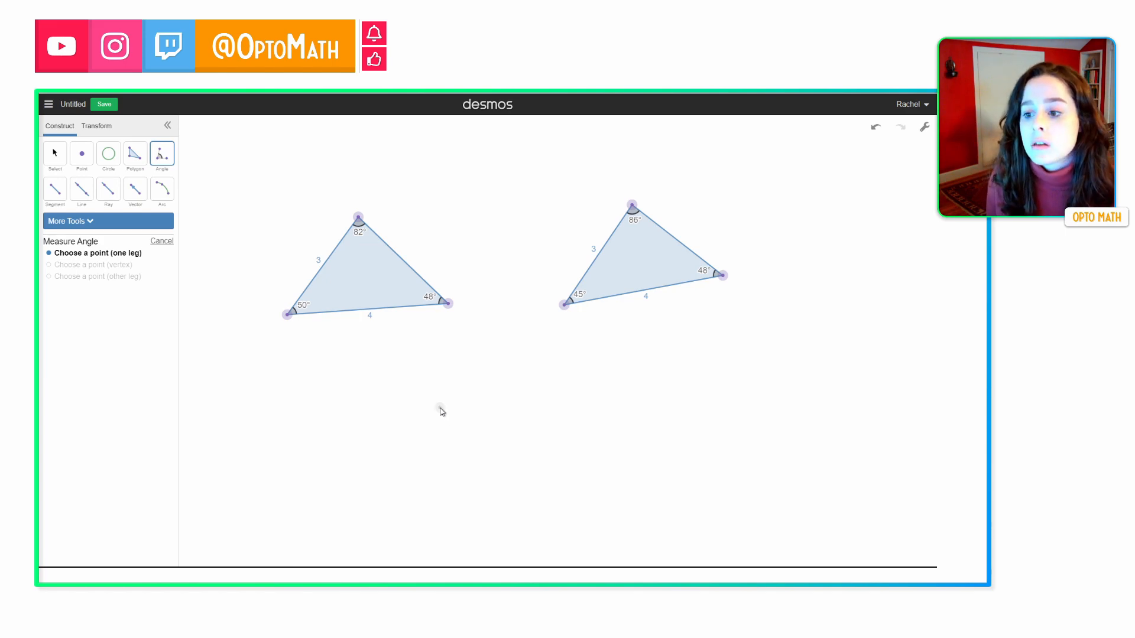
# Show the length label on the unlabelled third side of each of the two upper triangles.
pyautogui.click(55, 153)
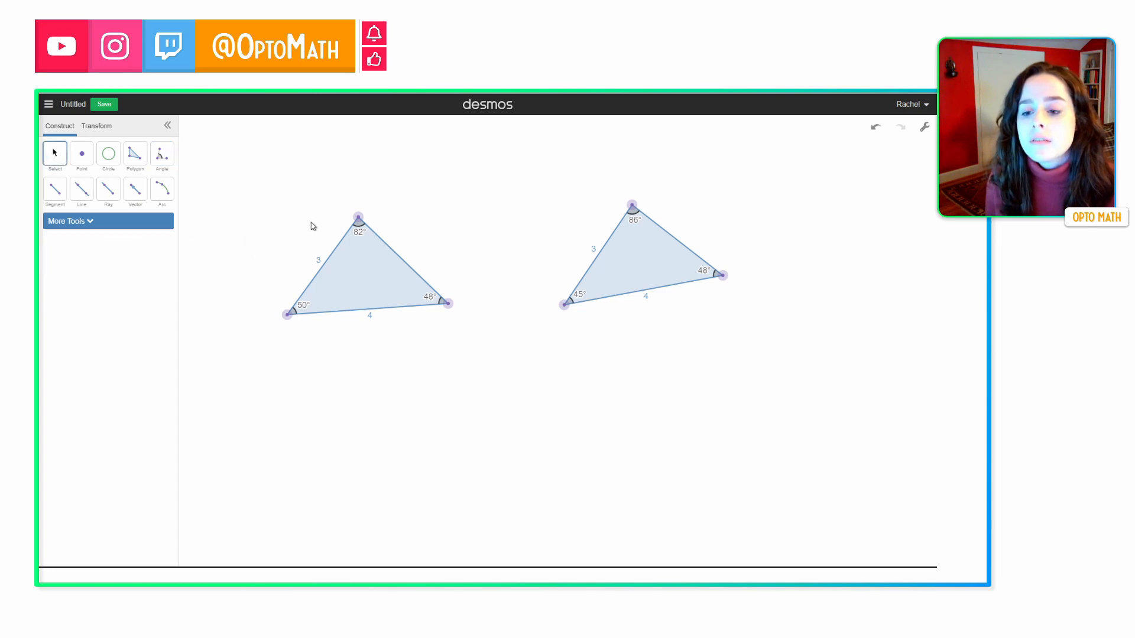
pyautogui.click(386, 247)
pyautogui.click(159, 326)
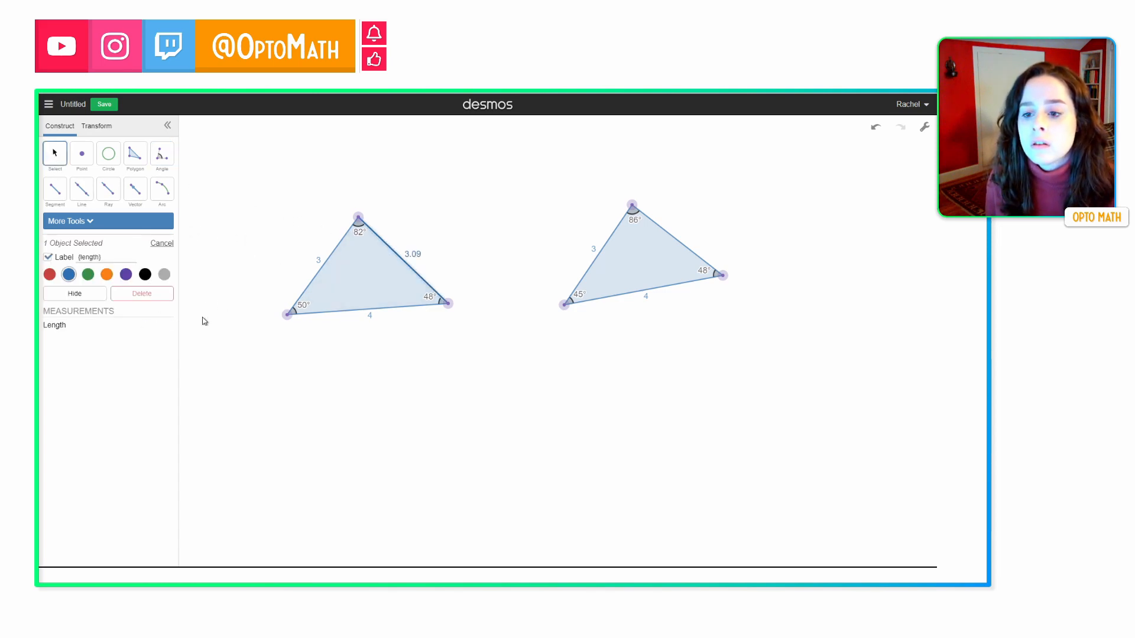
pyautogui.click(669, 238)
pyautogui.click(167, 326)
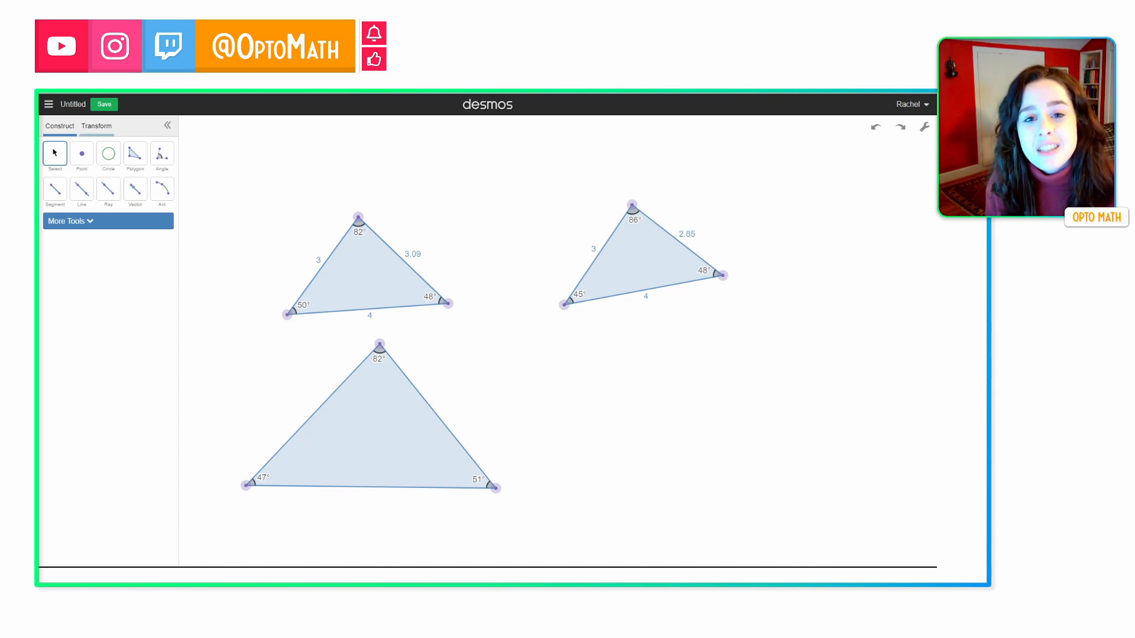
# Define a dilation with scale factor .5 about a new point well to the right of the large lower triangle, and apply it to that triangle.
pyautogui.click(105, 132)
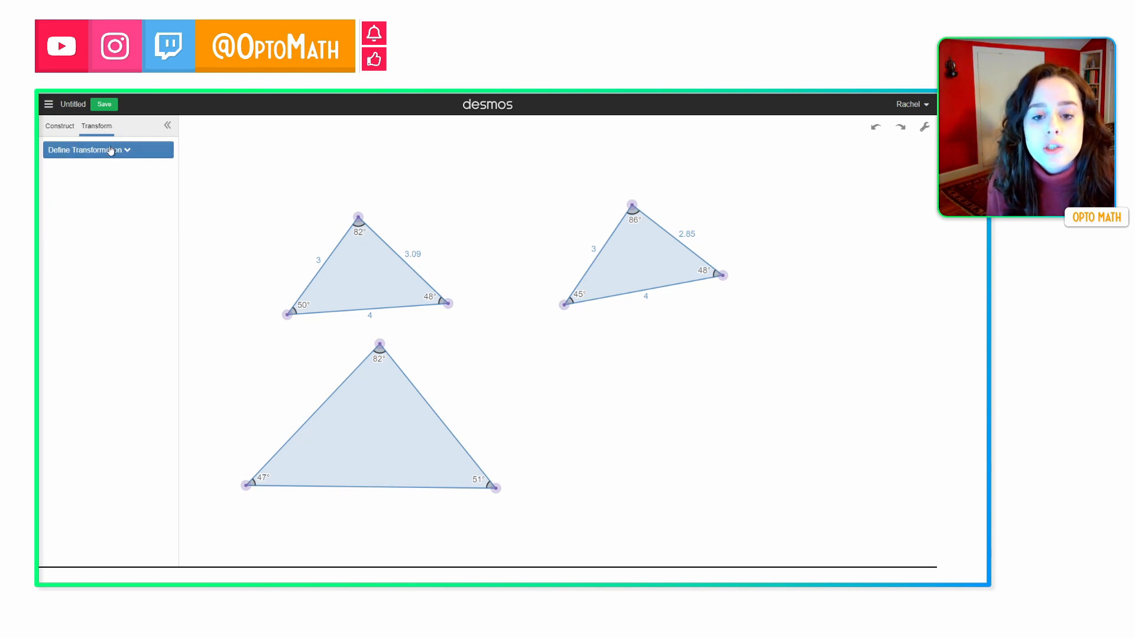
pyautogui.click(112, 155)
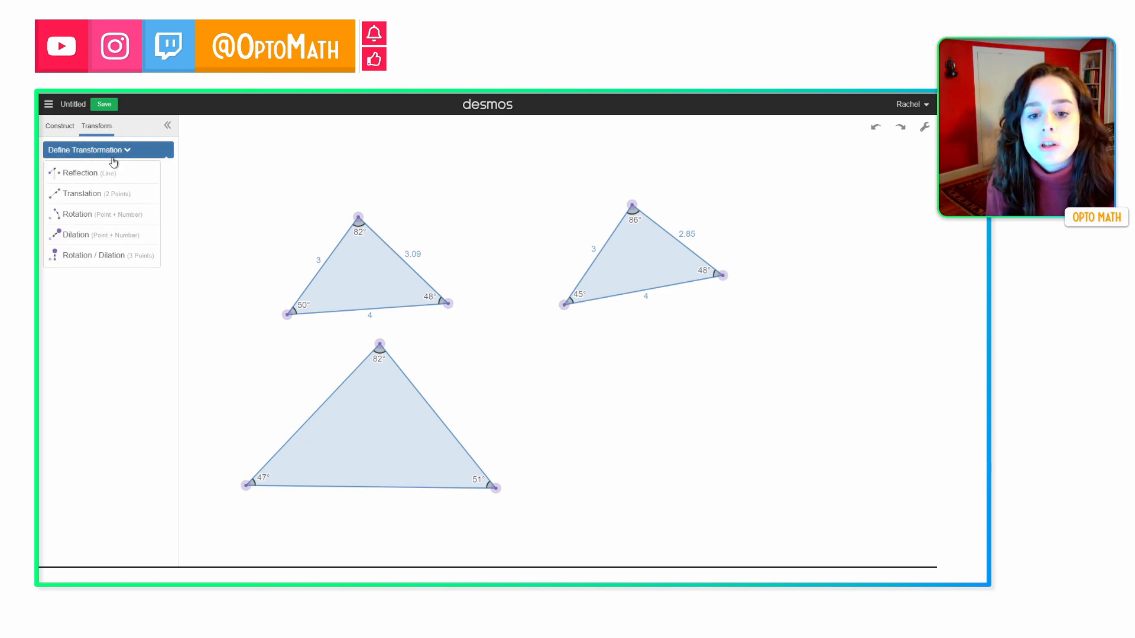
pyautogui.click(76, 236)
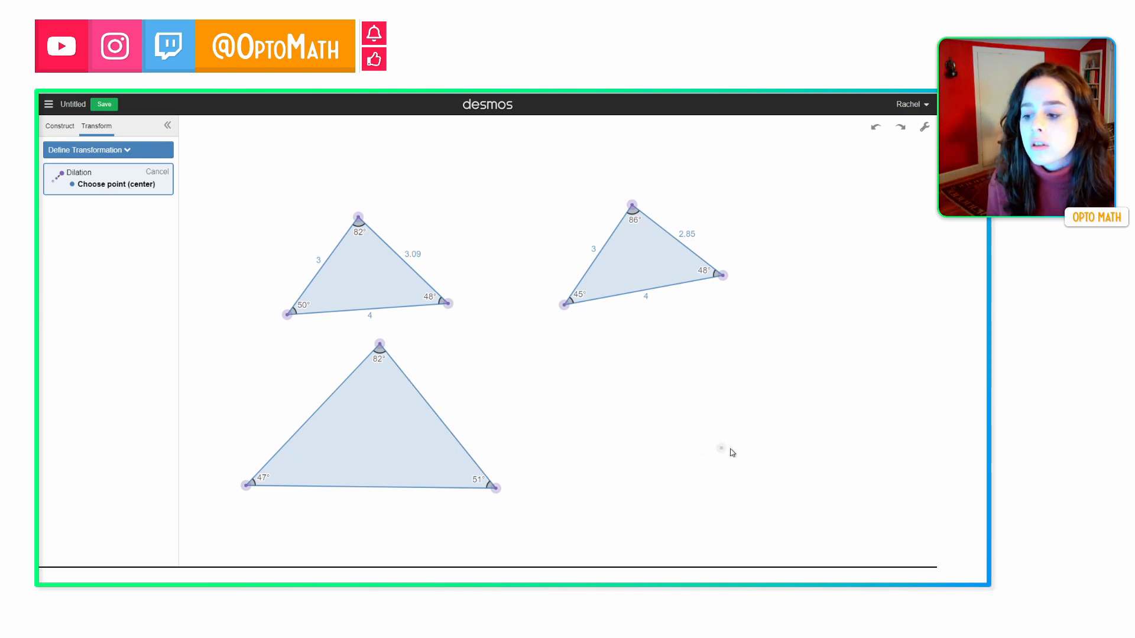
pyautogui.click(801, 426)
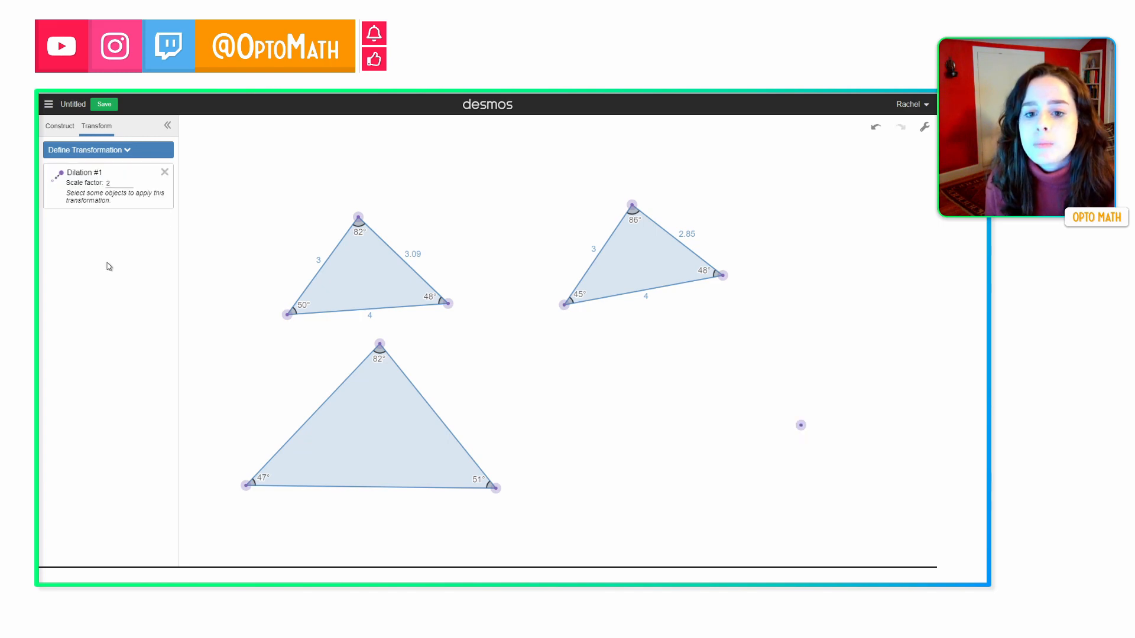
pyautogui.doubleClick(115, 180)
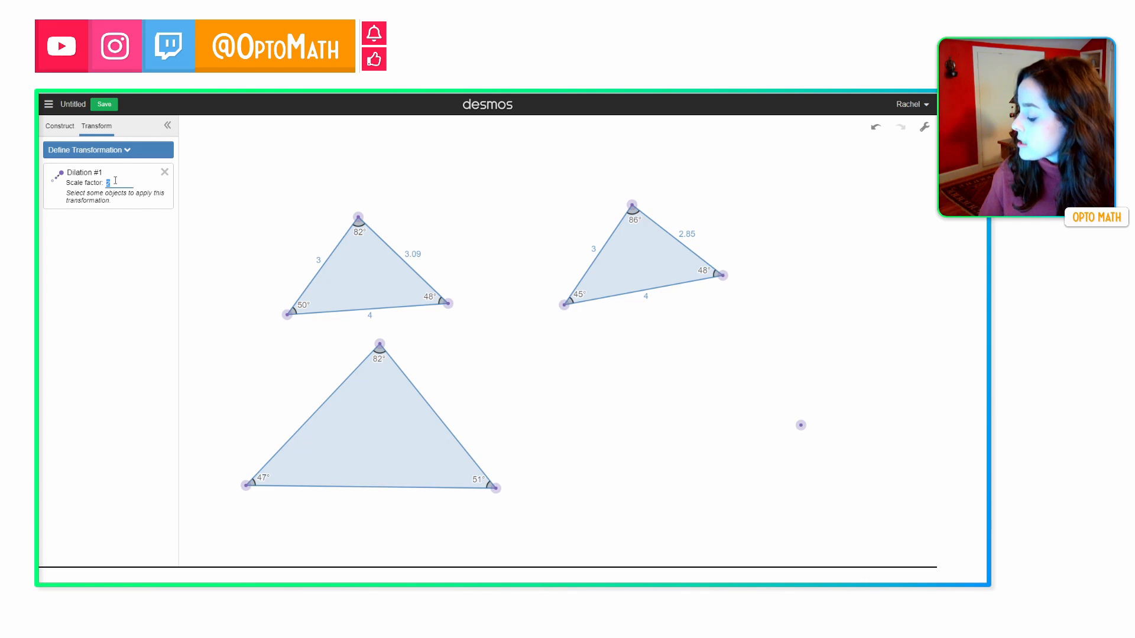
pyautogui.write('.5')
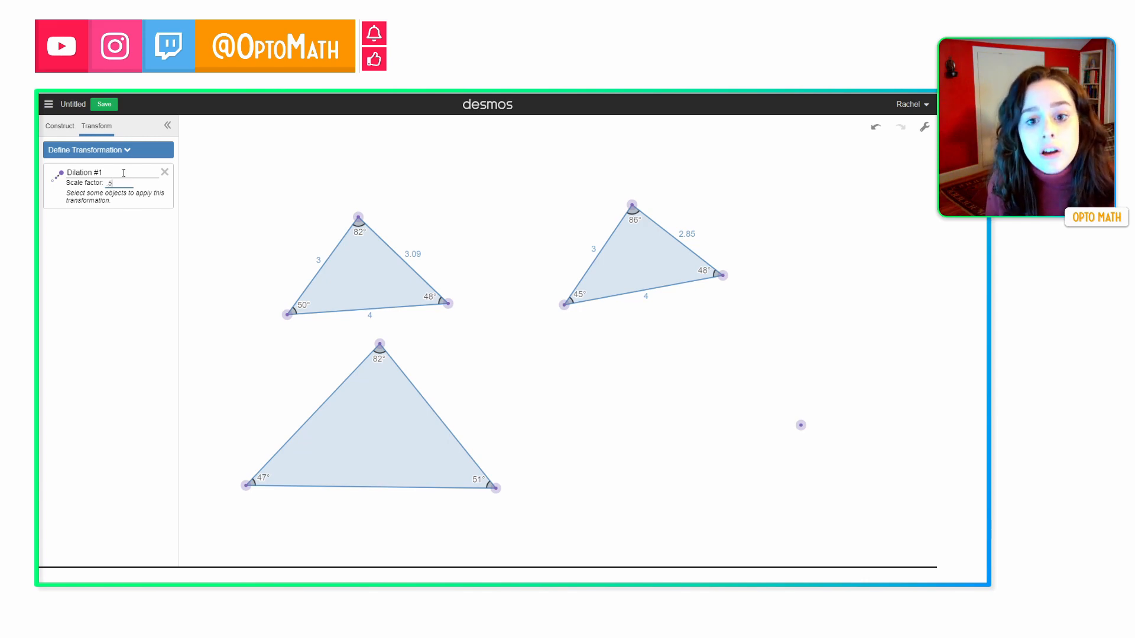
pyautogui.click(391, 463)
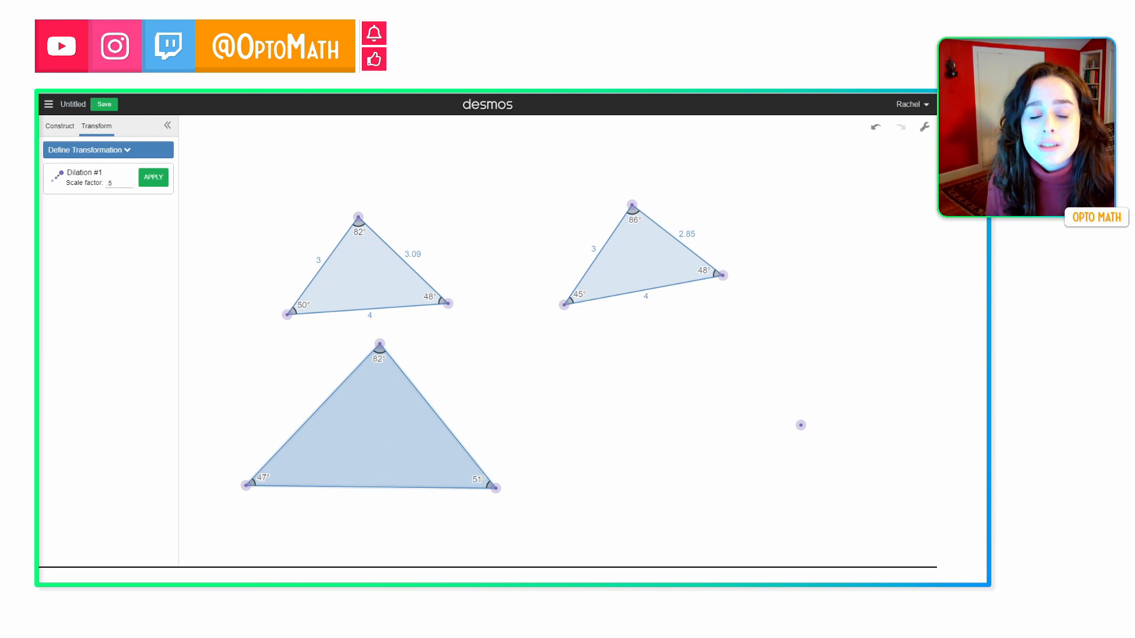
pyautogui.click(145, 183)
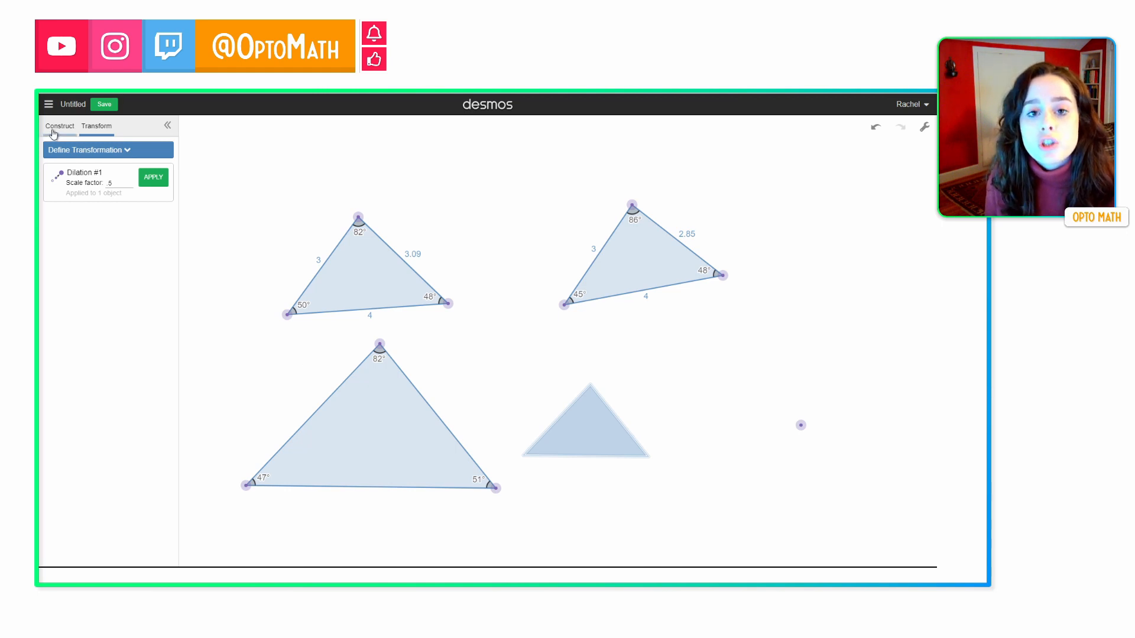
# Measure all three interior angles of the small dilated triangle: both base angles and the apex angle.
pyautogui.click(53, 134)
pyautogui.click(162, 155)
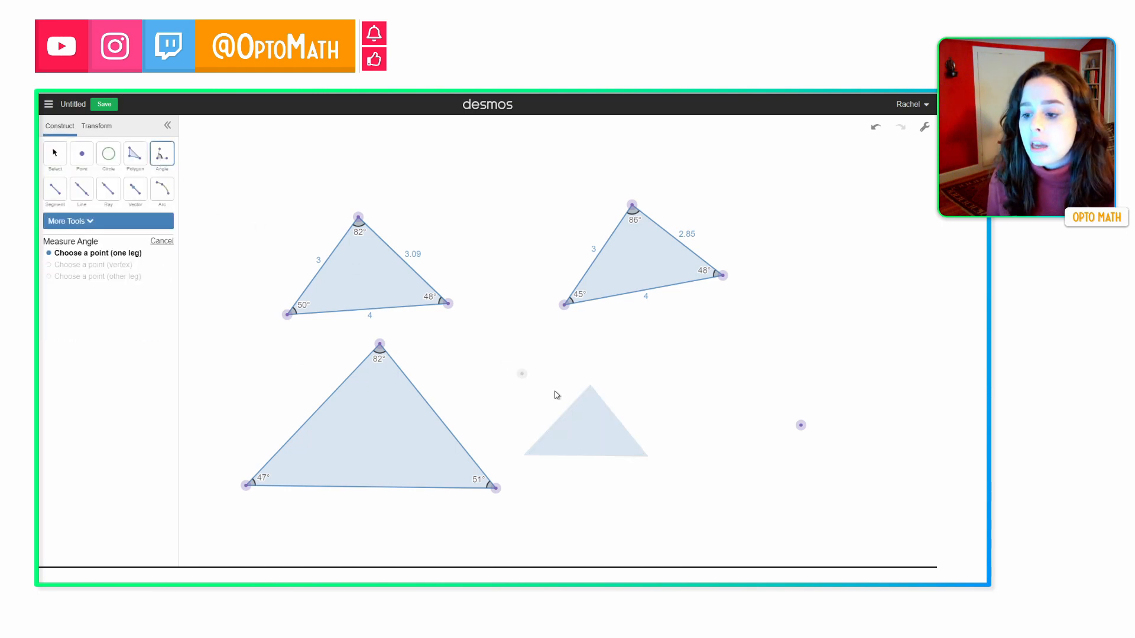
pyautogui.click(591, 386)
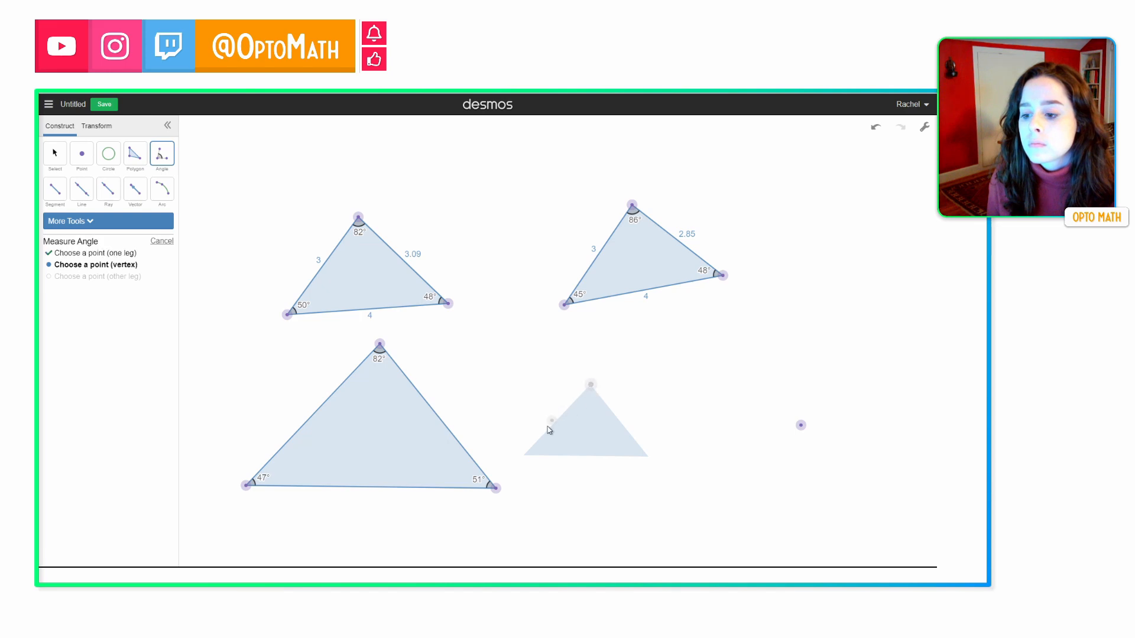
pyautogui.click(525, 457)
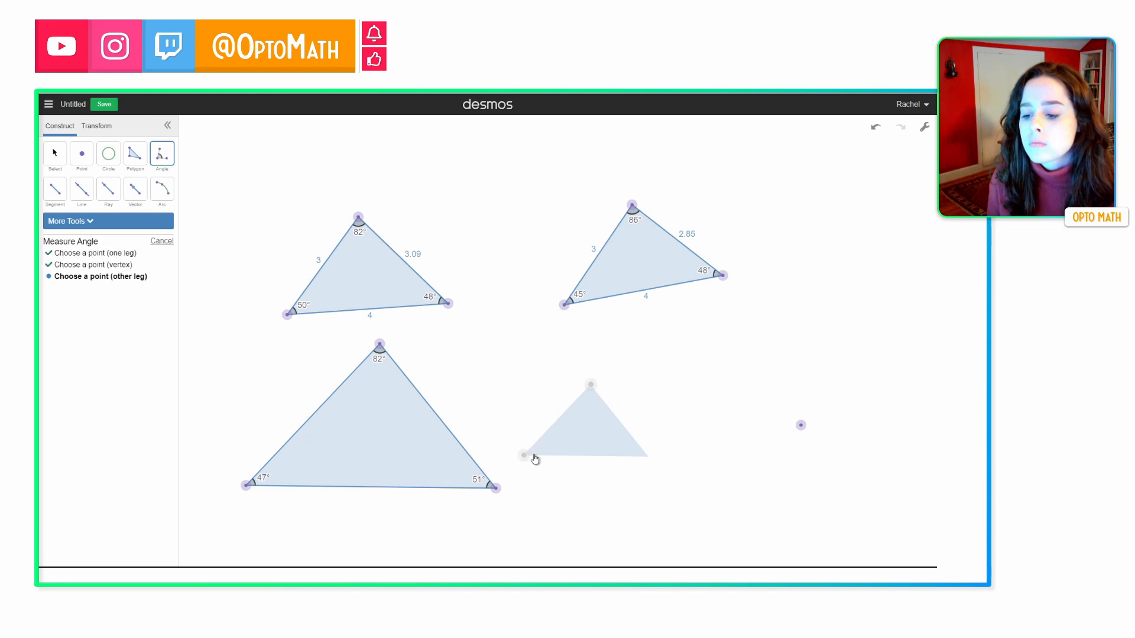
pyautogui.click(650, 459)
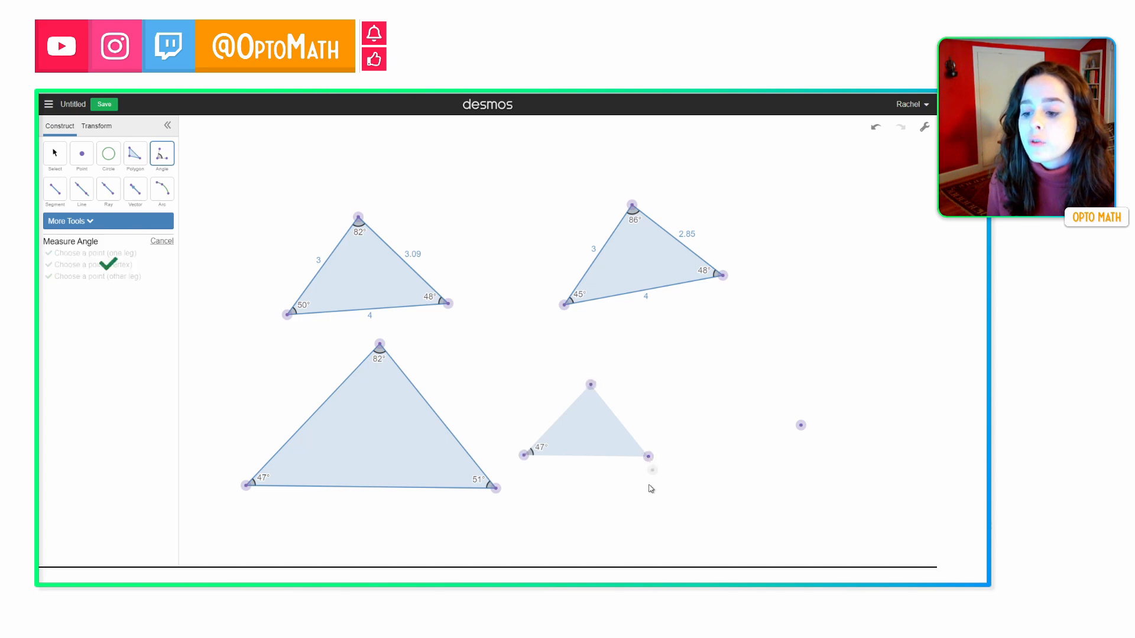
pyautogui.click(525, 457)
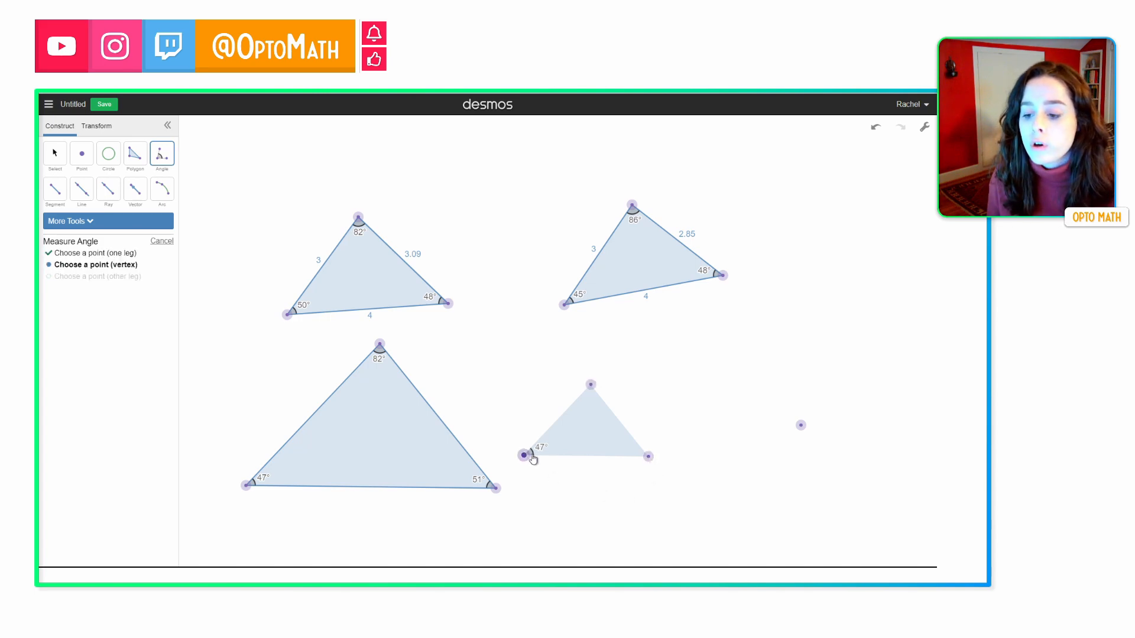
pyautogui.click(650, 459)
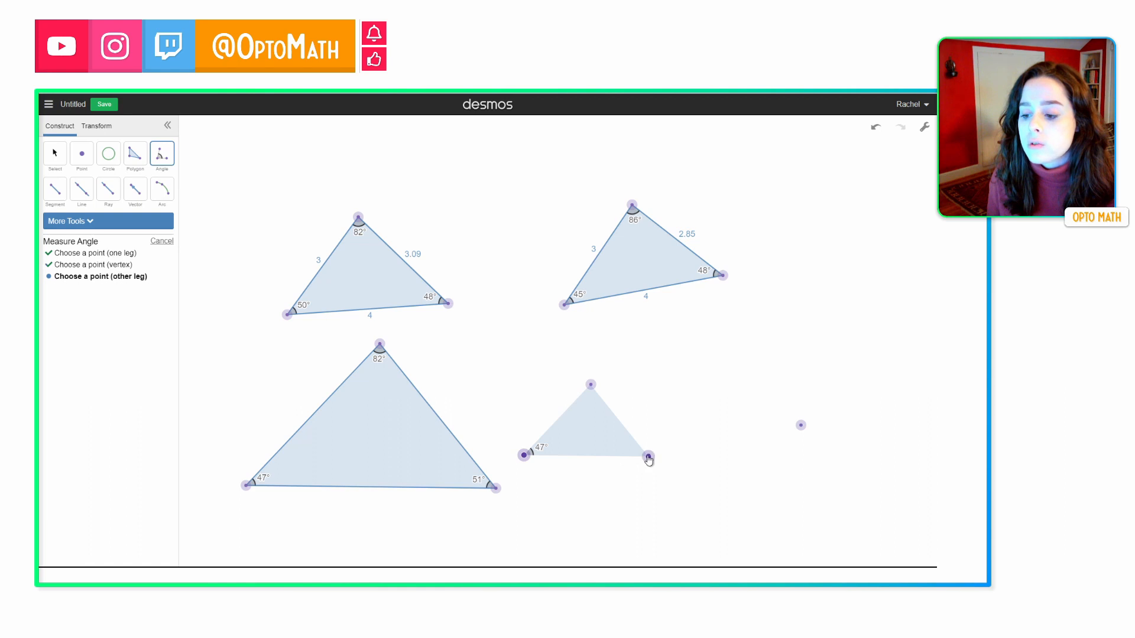
pyautogui.click(591, 386)
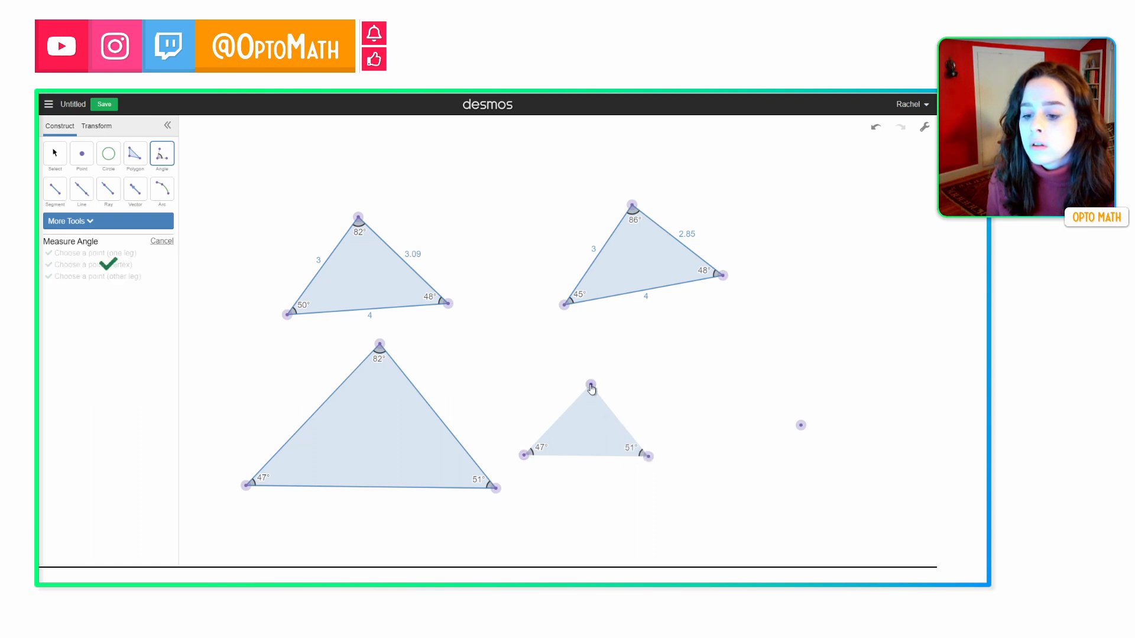
pyautogui.click(649, 458)
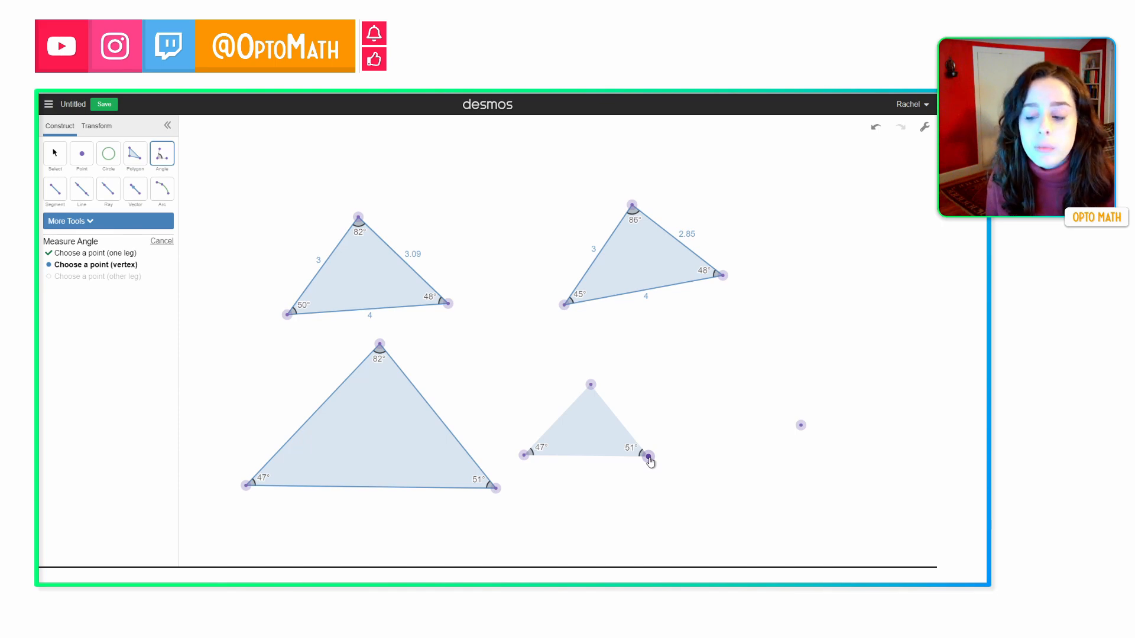
pyautogui.click(591, 385)
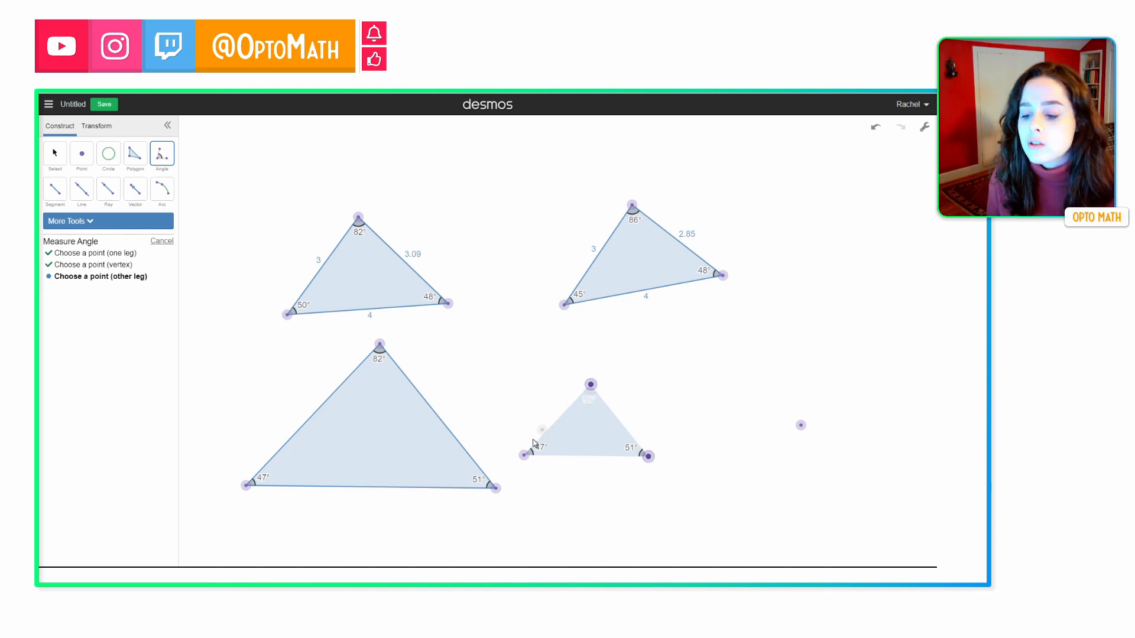
pyautogui.click(524, 455)
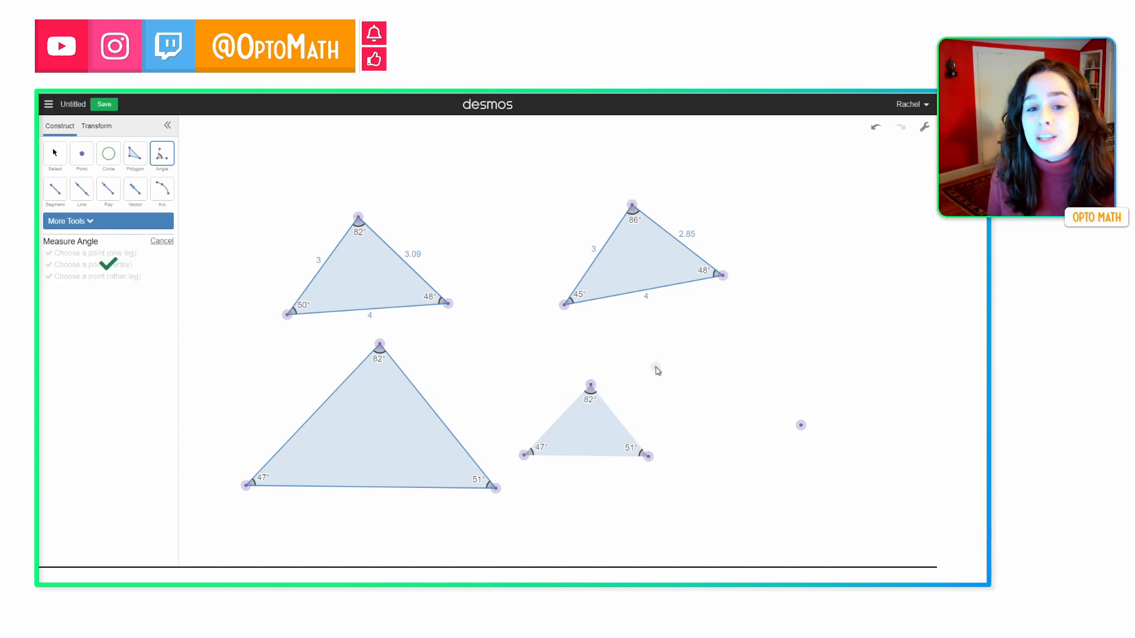